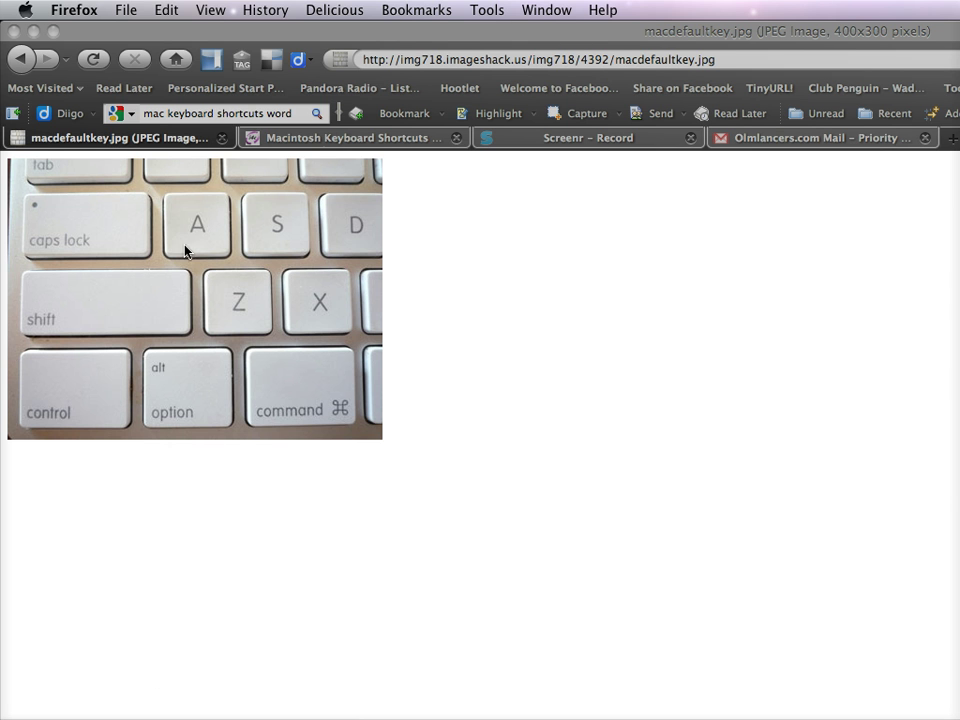
- Show the View menu's Zoom In, Zoom Out and Reset options, then dismiss it without zooming
left_click(209, 9)
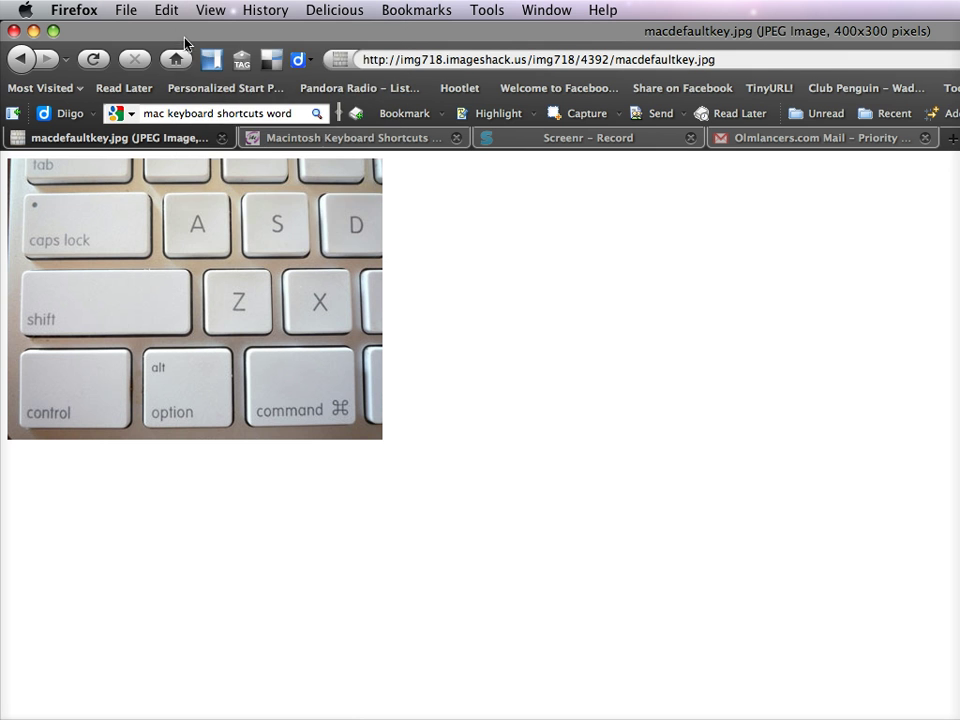
left_click(208, 12)
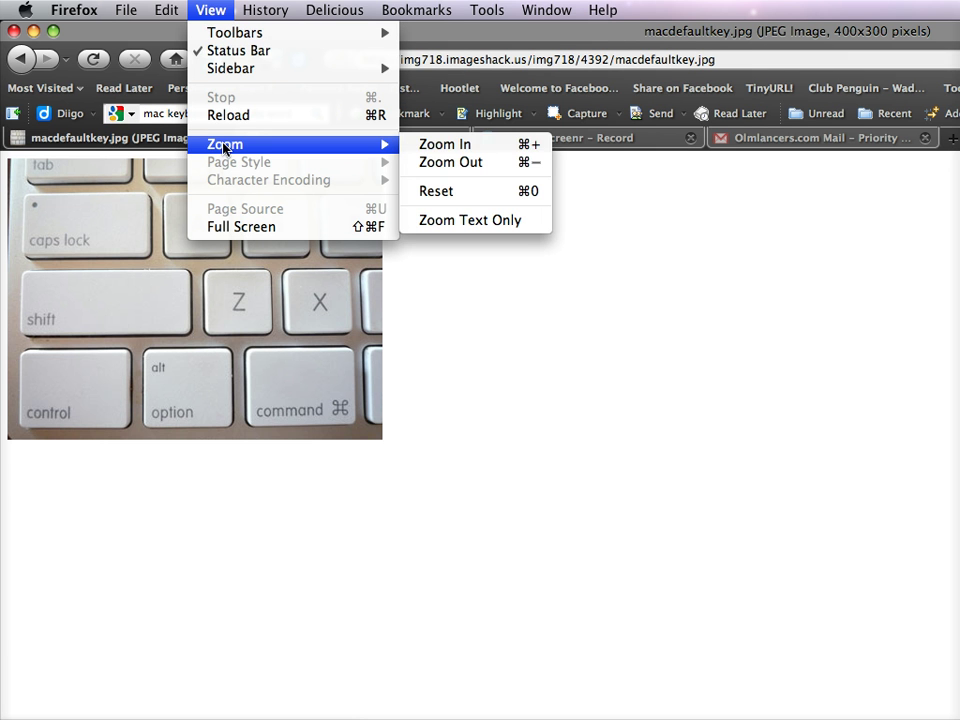
mouse_move(225, 144)
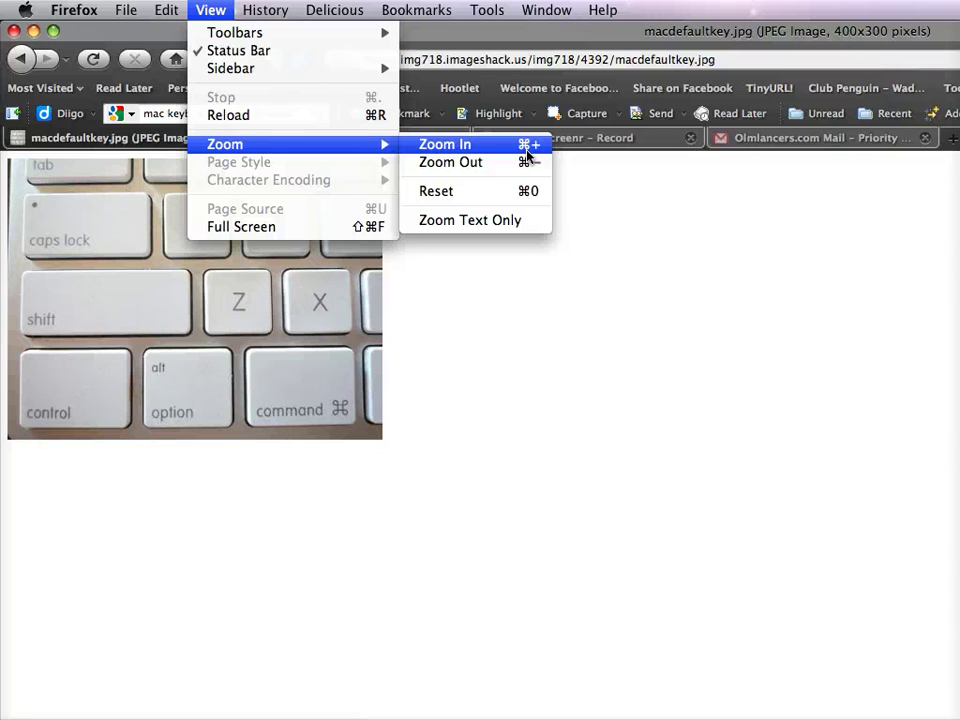
left_click(531, 317)
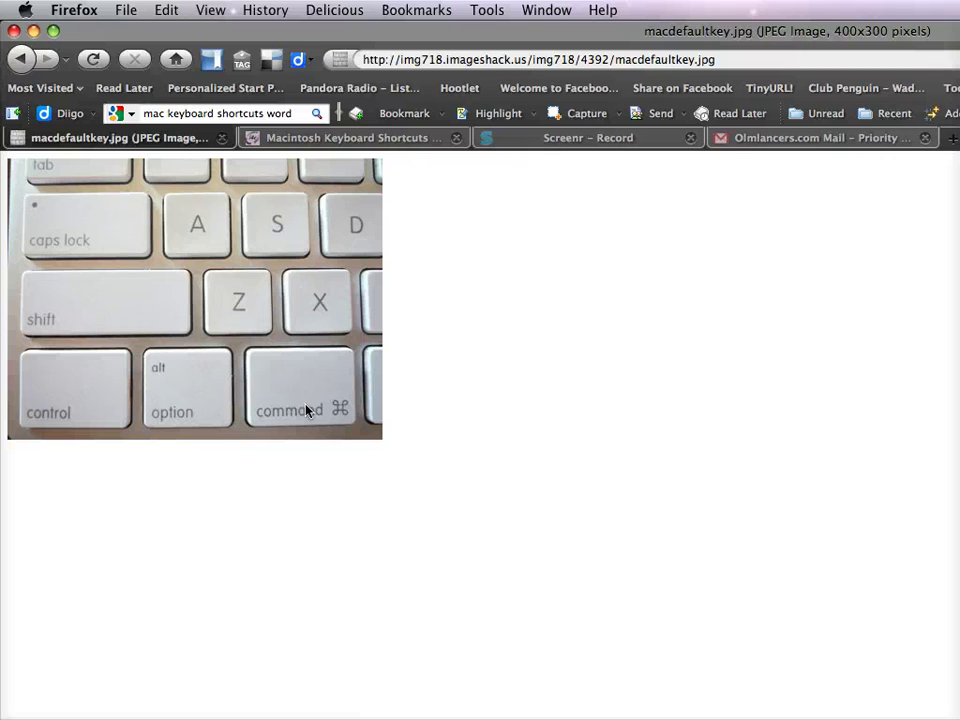
- Zoom the keyboard photo in four steps with Command+plus, out two with Command+minus, then in one more
key("super+equal")
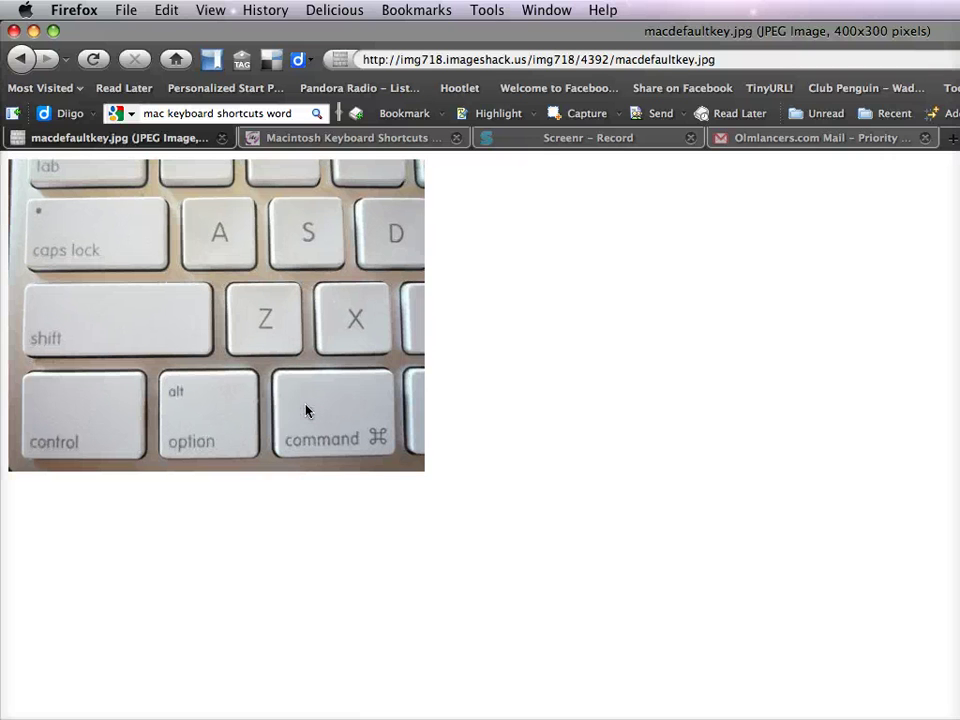
key("super+equal")
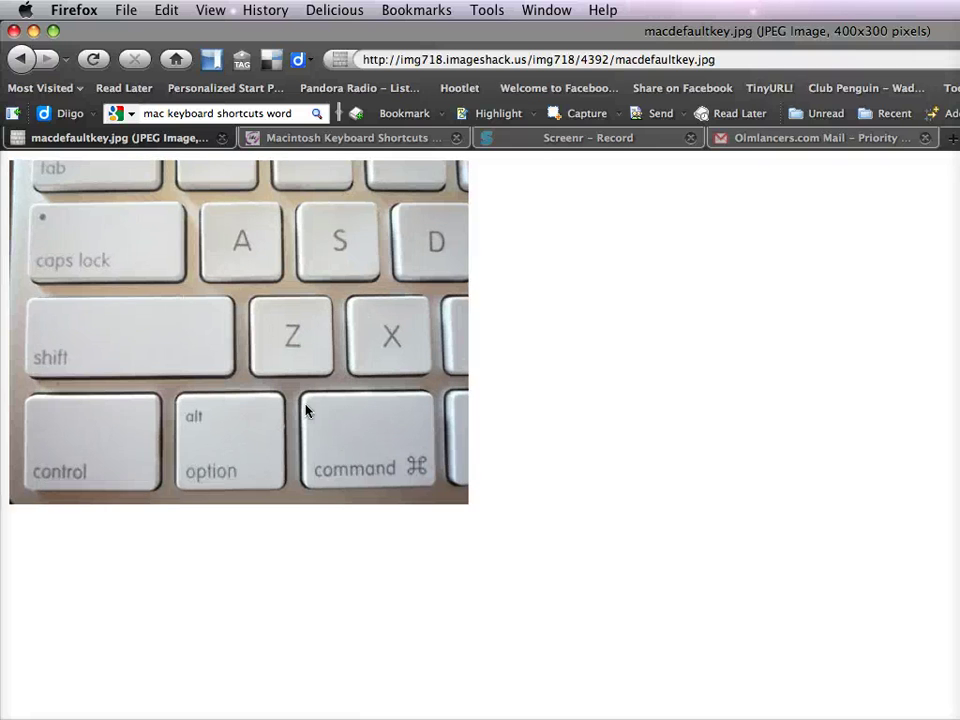
key("super+equal")
key("super+equal")
key("super+equal")
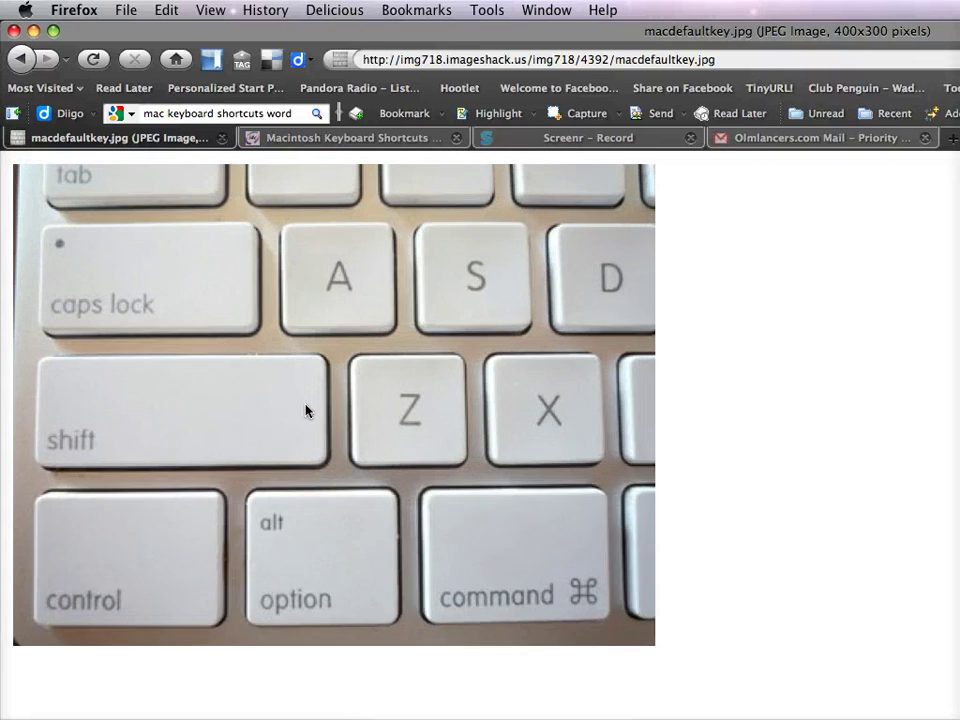
key("super+equal")
key("super+minus")
key("super+minus")
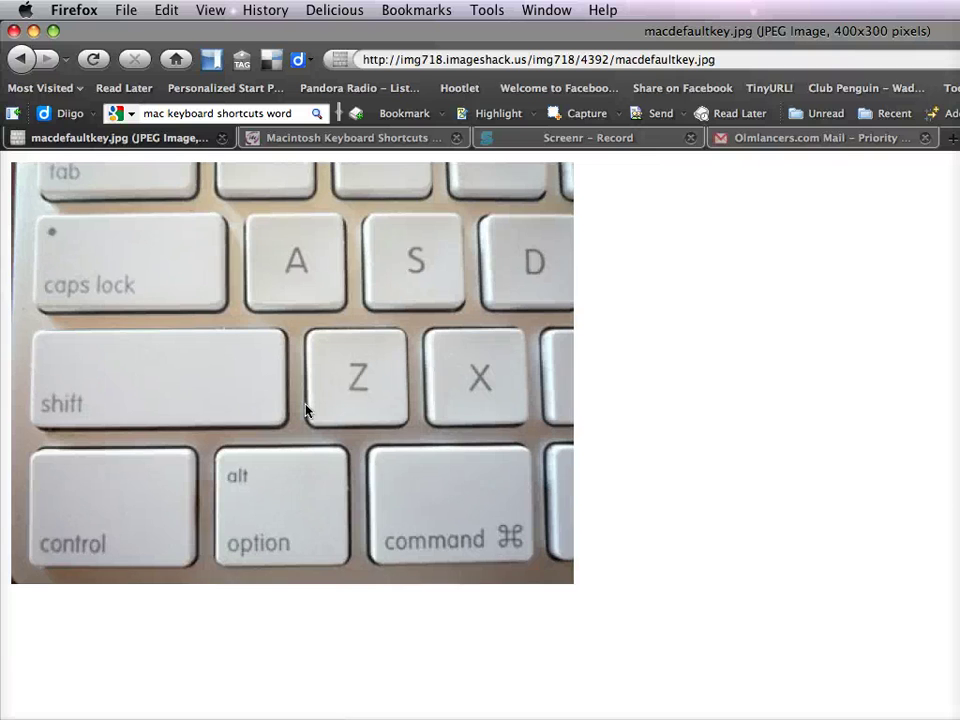
key("super+minus")
key("super+minus")
key("super+minus")
key("super+minus")
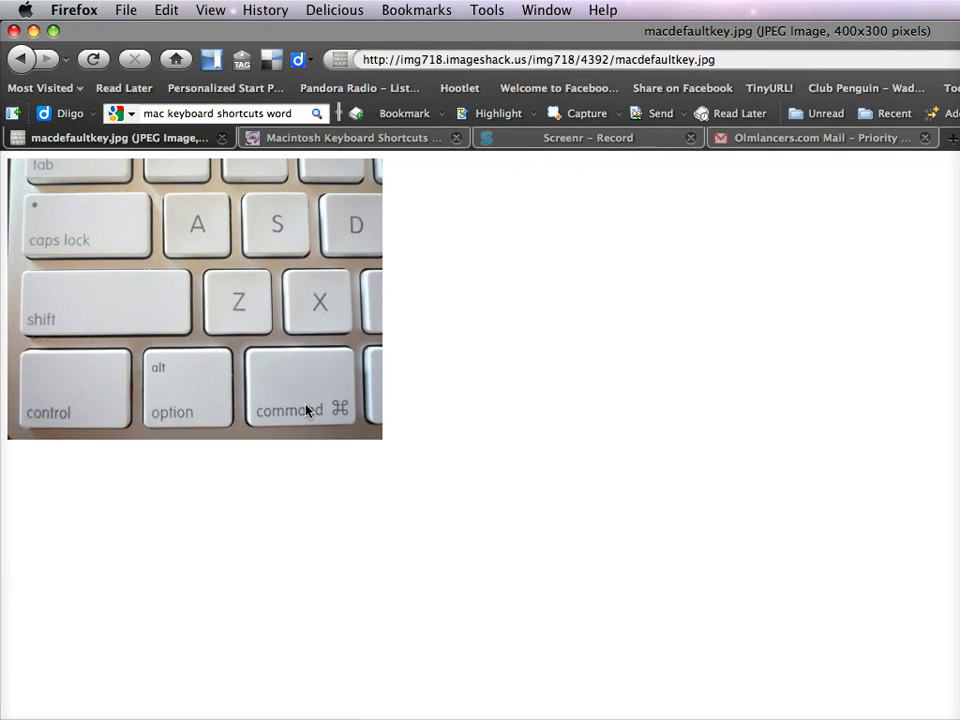
key("super+plus")
key("super+plus")
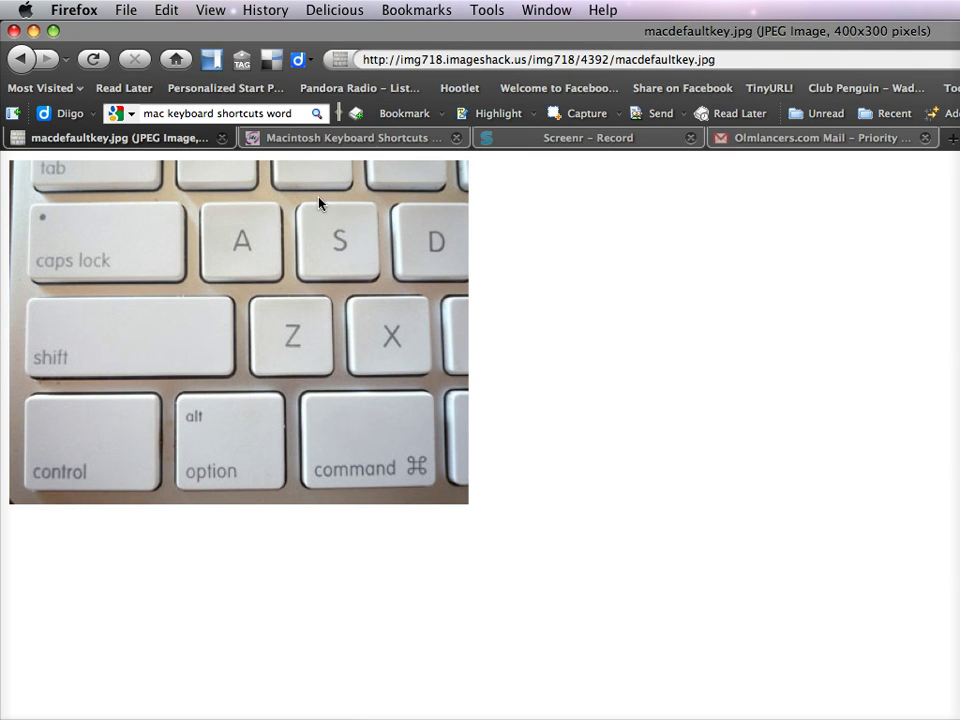
- Switch to the 'Macintosh Keyboard Shortcuts to use in Microsoft Word' tab
left_click(262, 137)
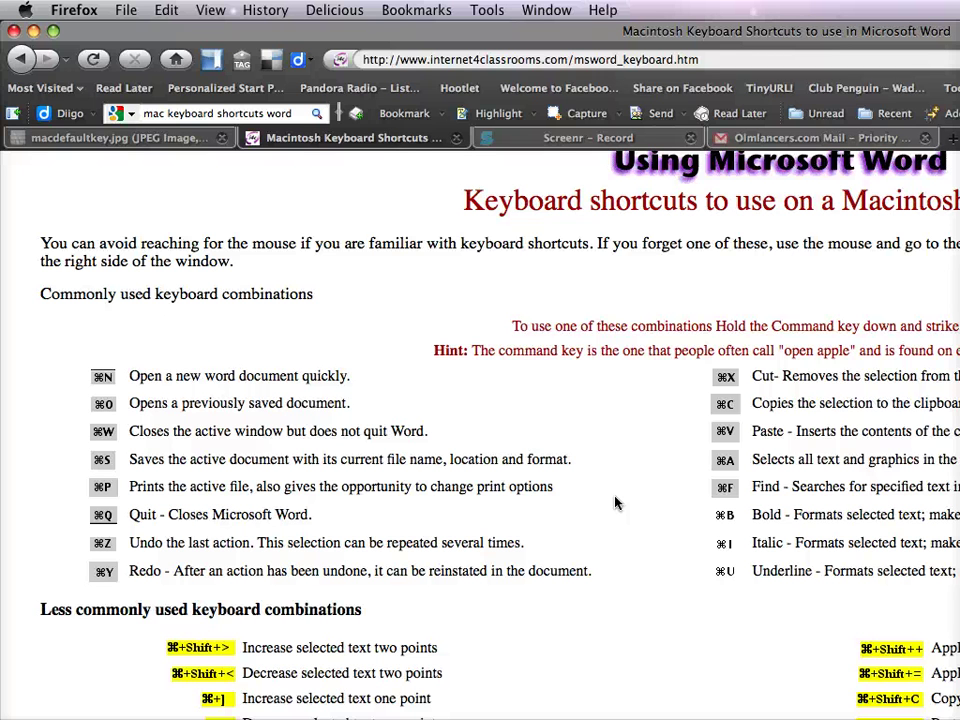
key("super+equal")
key("super+equal")
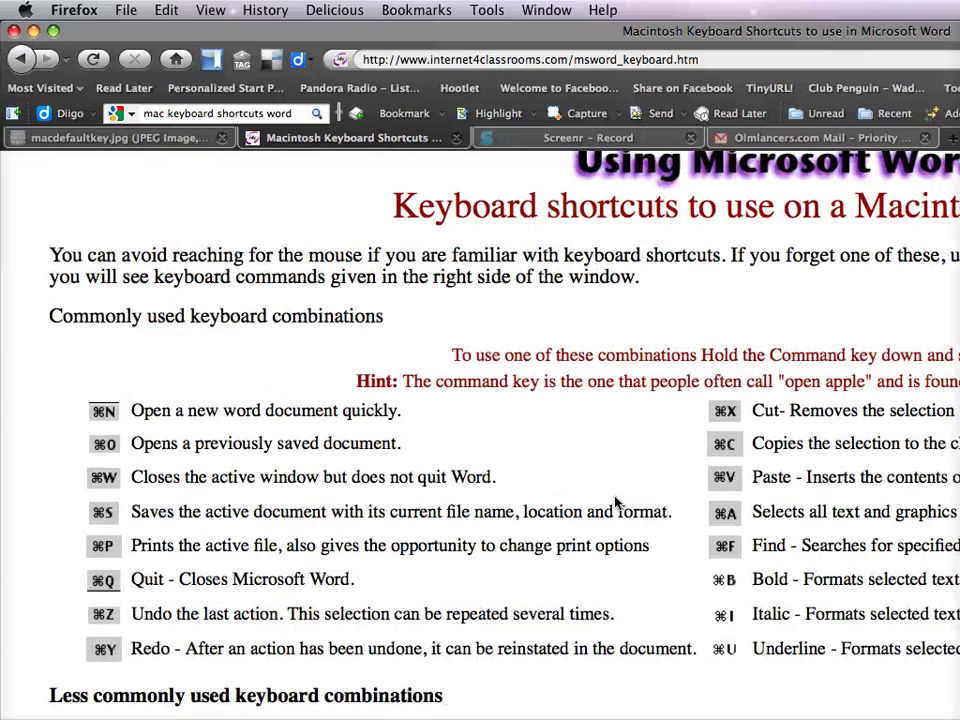
key("super+minus")
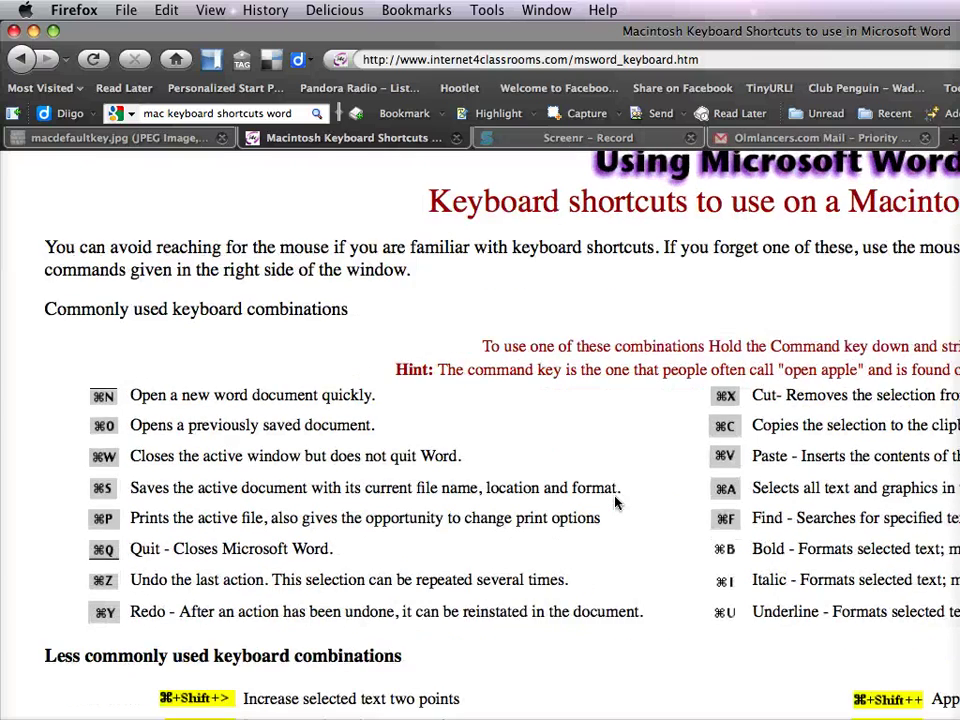
key("super+minus")
key("super+minus")
key("super+minus")
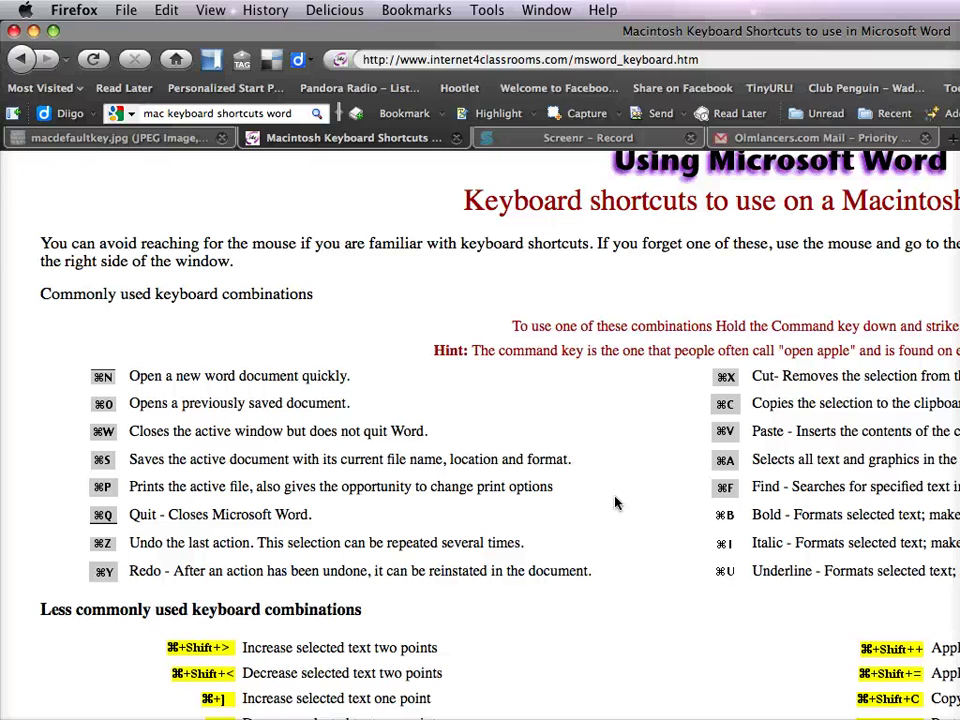